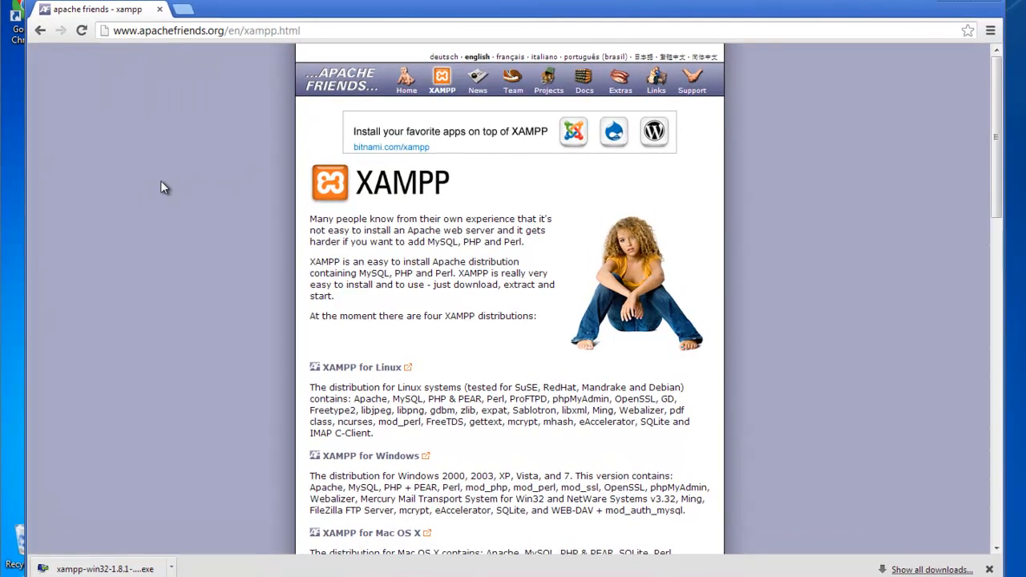
# Step: Open the XAMPP for Windows page and go to its XAMPP download section listing the installer, ZIP and 7zip versions
pyautogui.scroll(-3, 160, 183)
pyautogui.scroll(2, 160, 182)
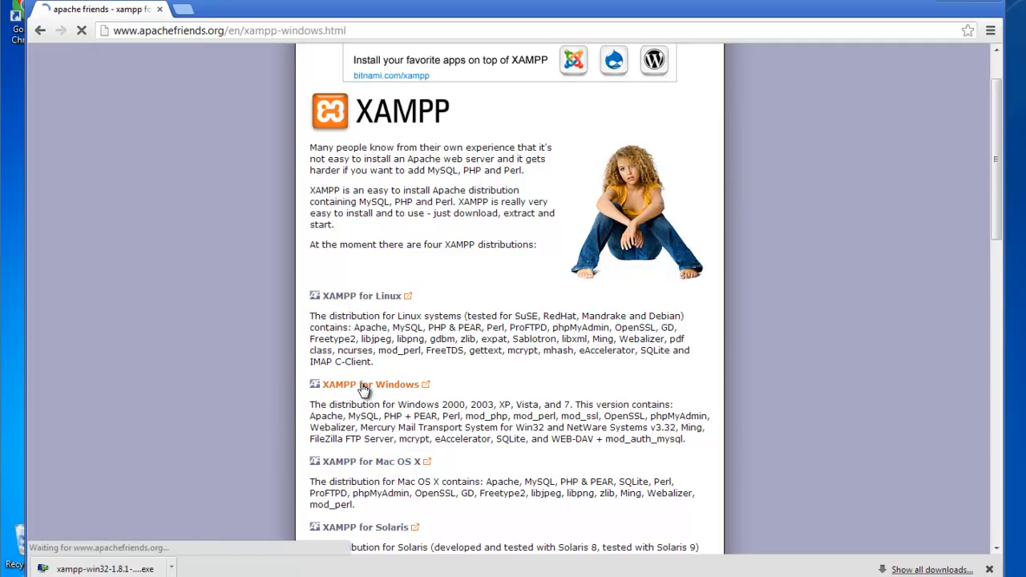
pyautogui.click(362, 386)
pyautogui.scroll(-4, 359, 383)
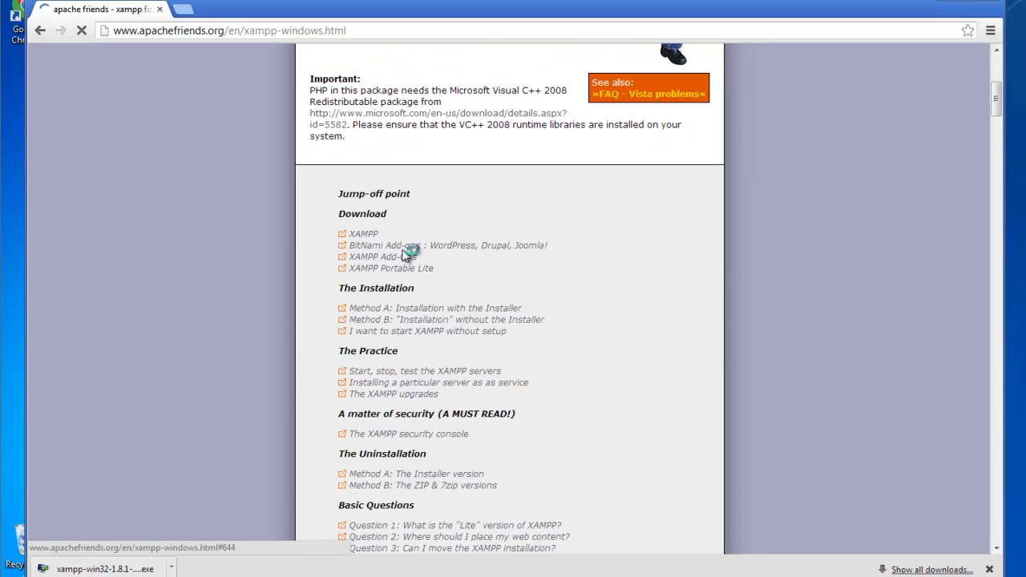
pyautogui.click(364, 236)
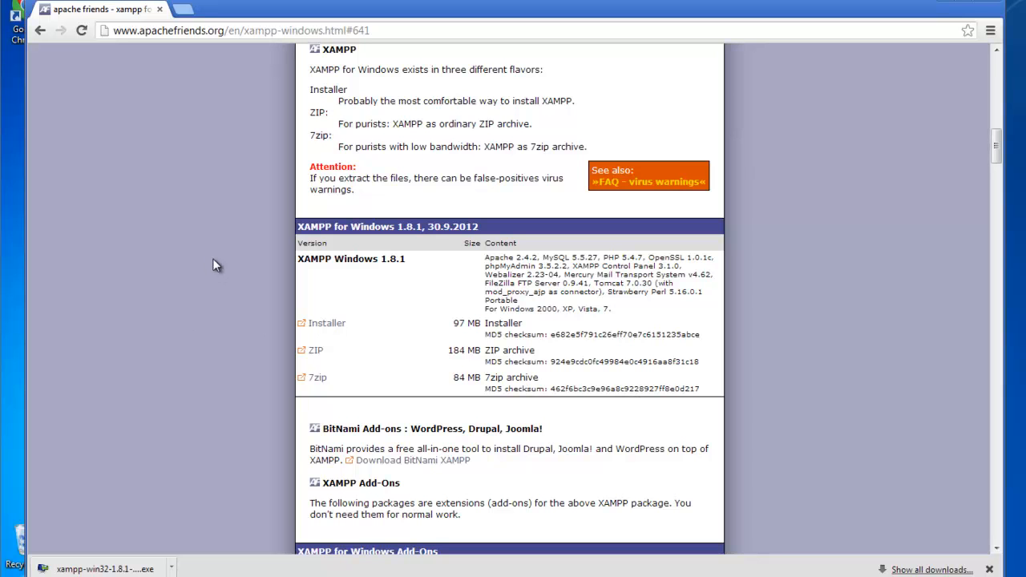
# Step: Minimize the browser and run xampp-win32-1.8.1-VC9-installer.exe from the Downloads folder, allowing it past the security warning
pyautogui.click(943, 4)
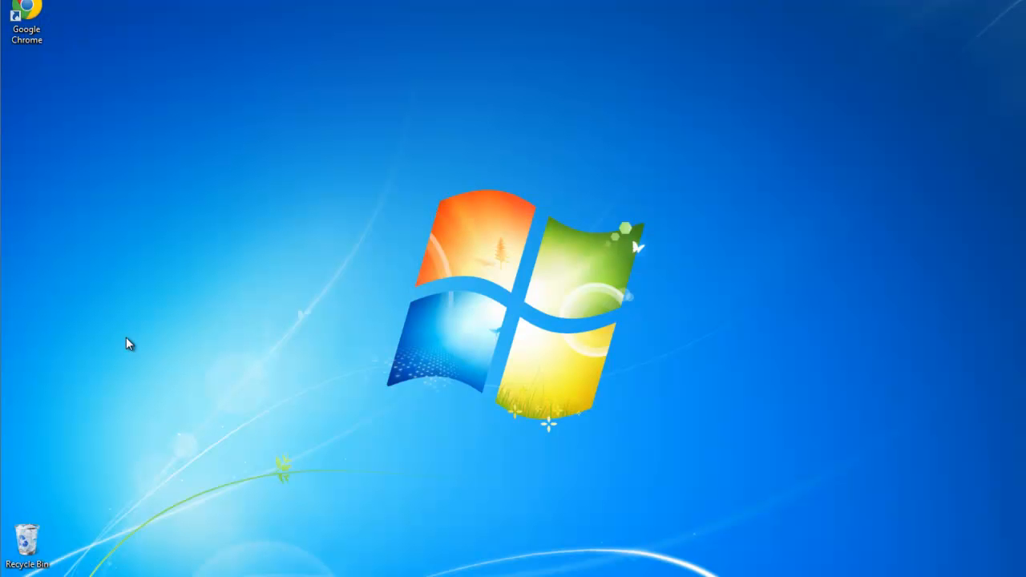
pyautogui.press('super')
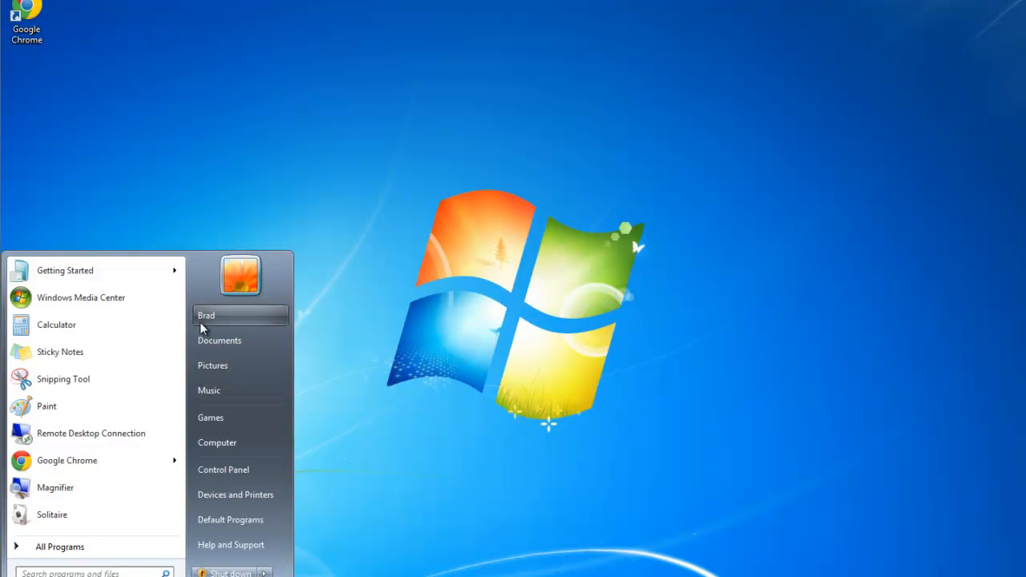
pyautogui.click(217, 443)
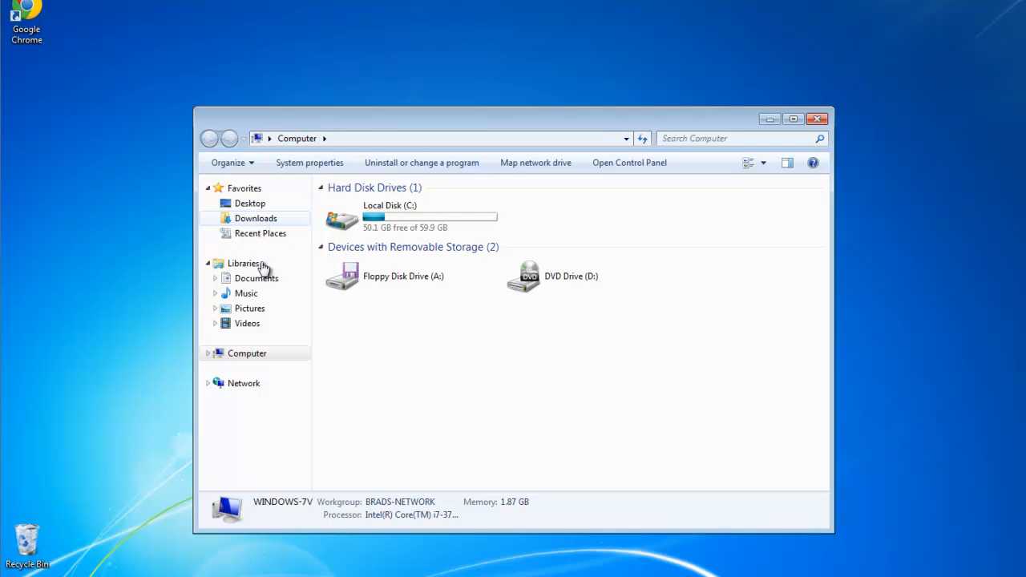
pyautogui.click(247, 221)
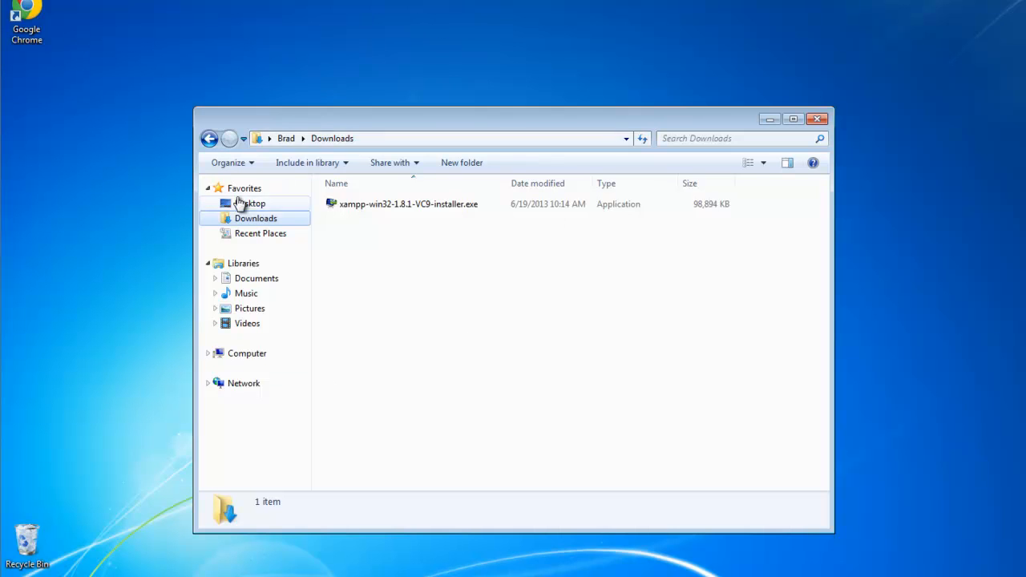
pyautogui.doubleClick(381, 206)
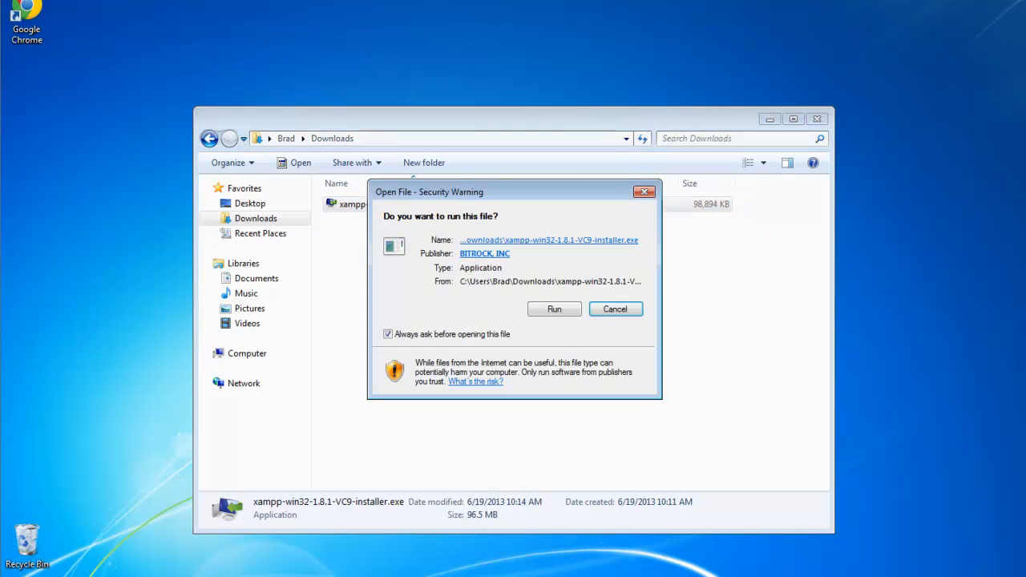
pyautogui.click(559, 312)
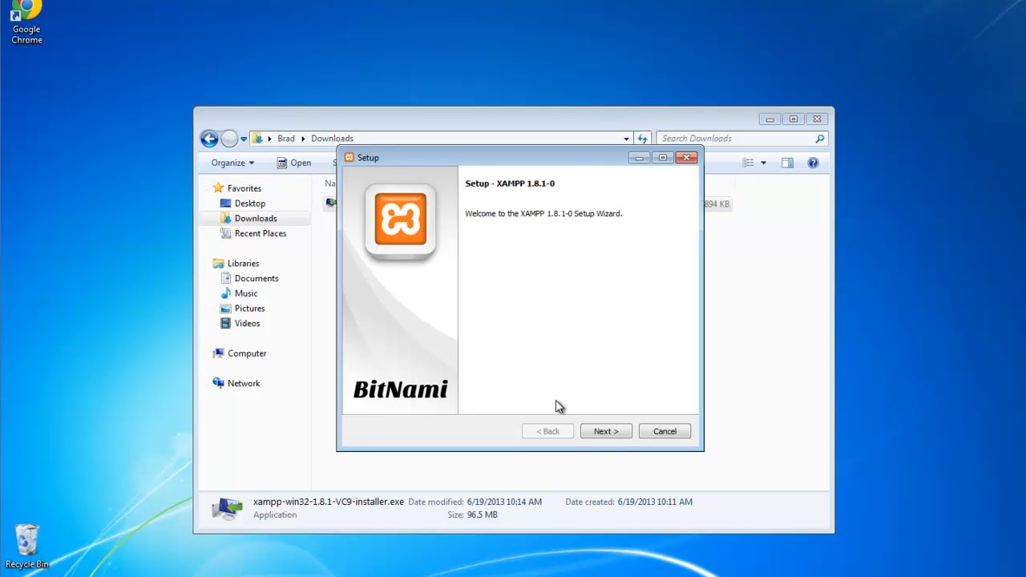
# Step: Exclude FileZilla FTP Server, Mercury Mail Server and Tomcat from the XAMPP components to install, and continue the setup
pyautogui.click(605, 432)
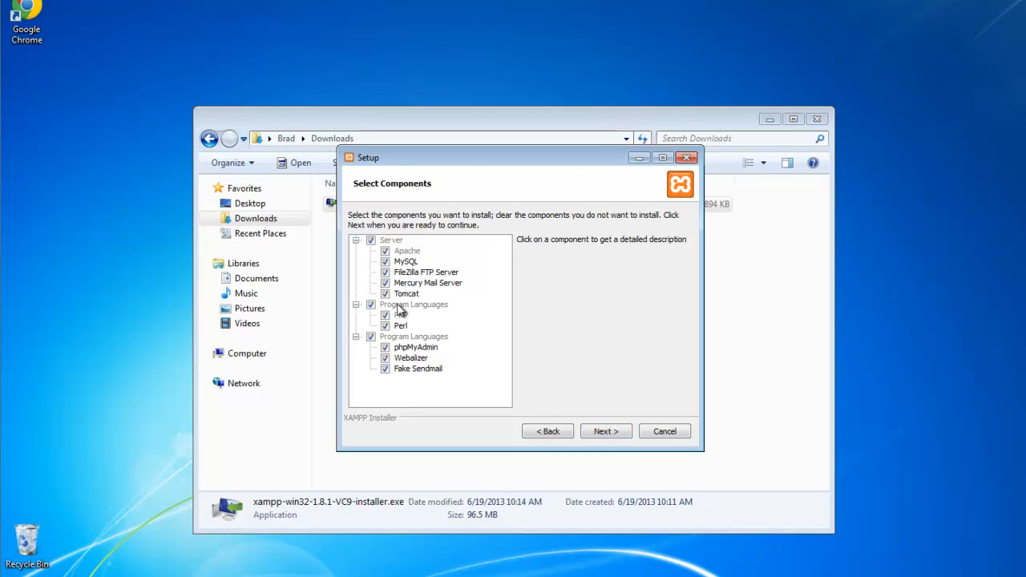
pyautogui.click(386, 274)
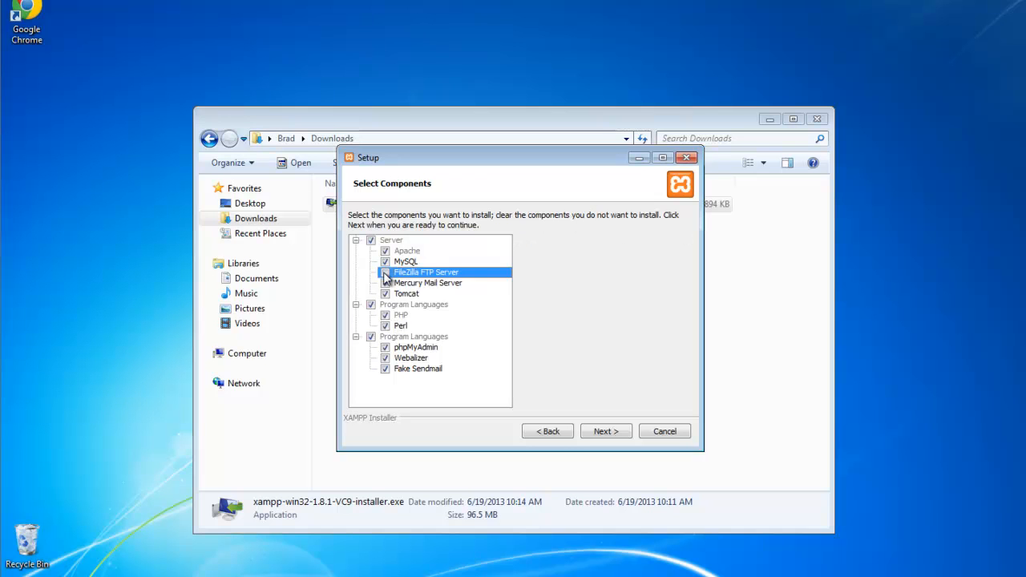
pyautogui.click(385, 283)
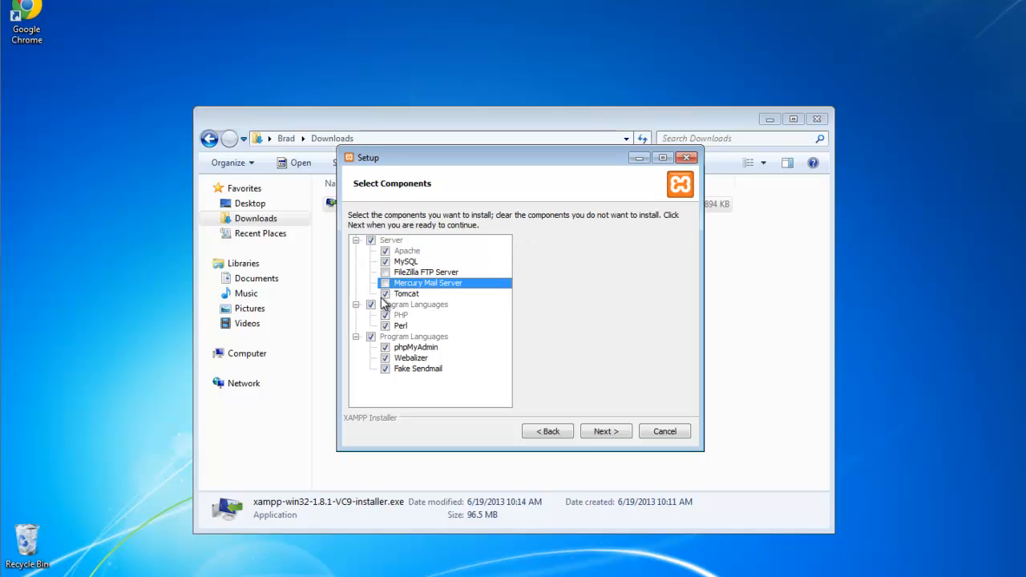
pyautogui.click(385, 294)
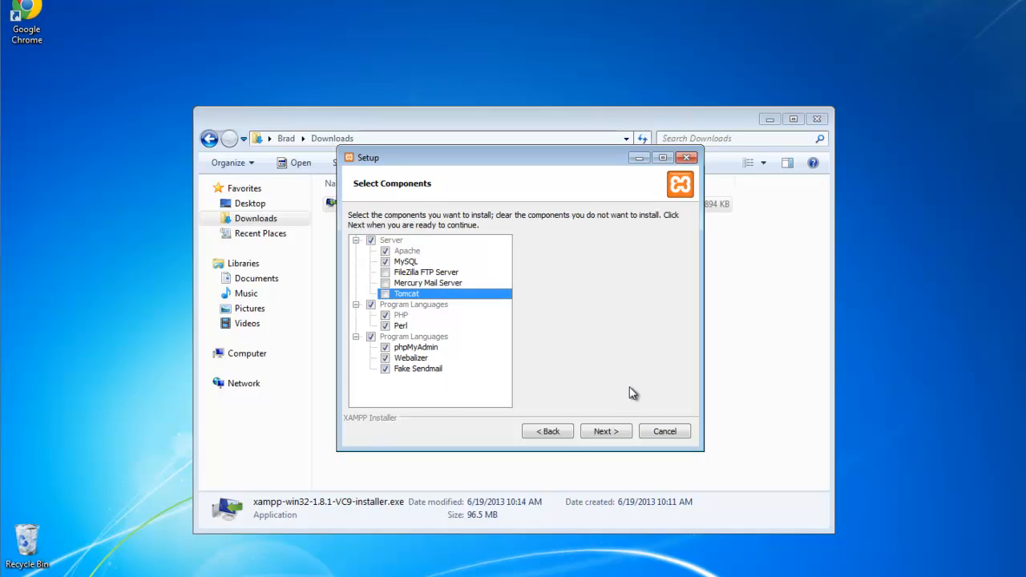
pyautogui.click(611, 433)
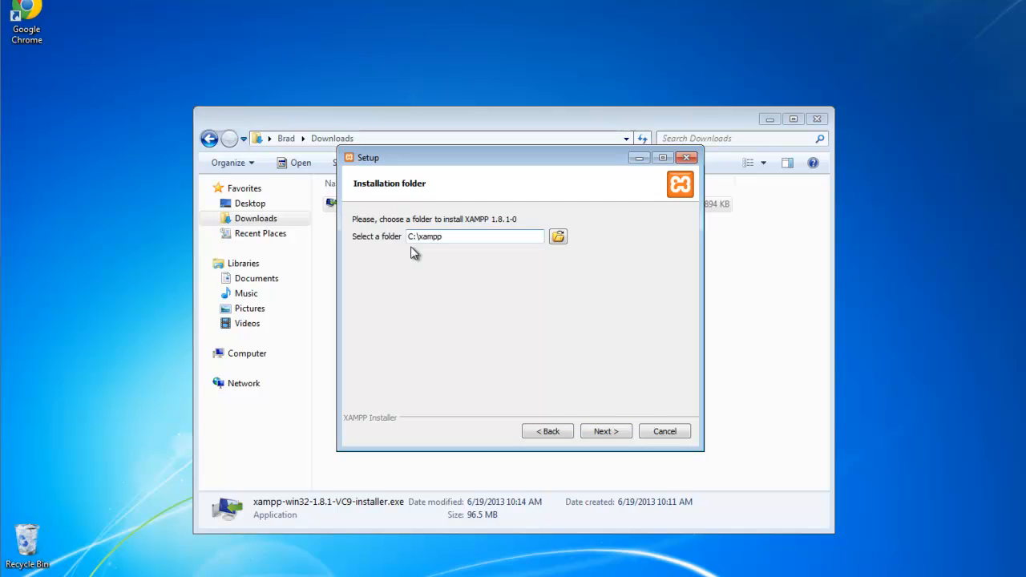
# Step: Keep C:\xampp as the installation folder and the BitNami option enabled, and start installing XAMPP
pyautogui.click(607, 431)
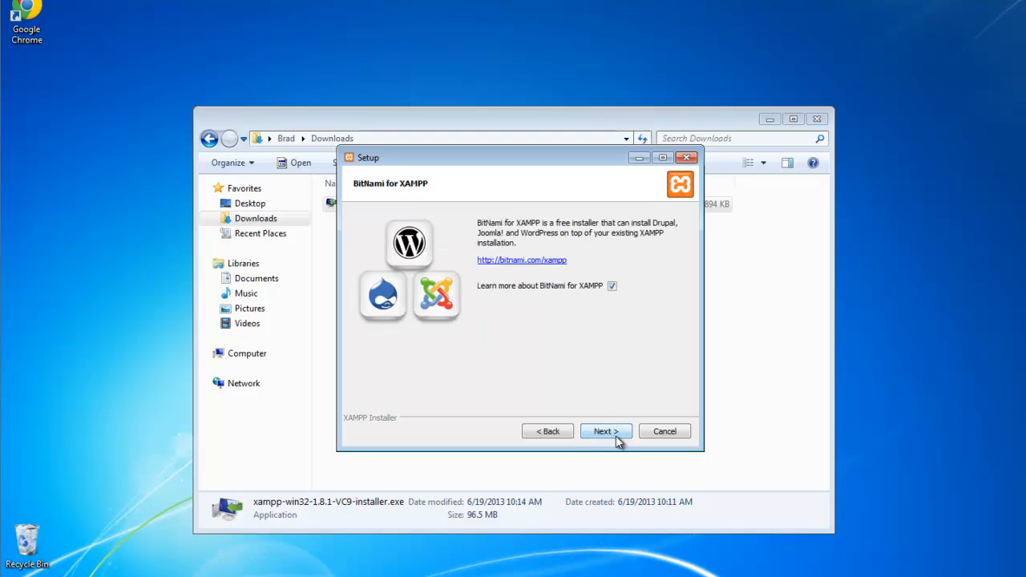
pyautogui.click(602, 431)
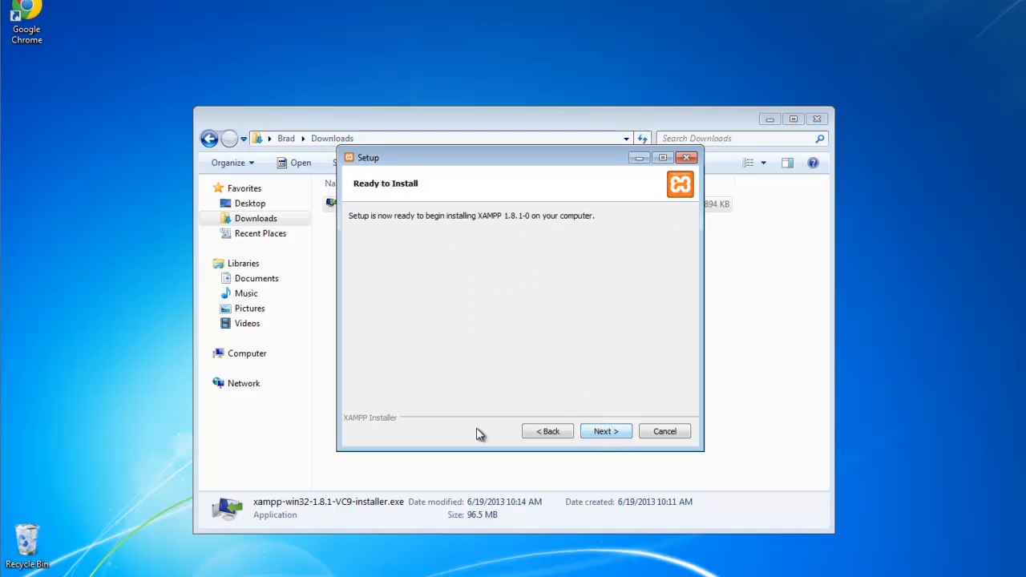
pyautogui.click(606, 431)
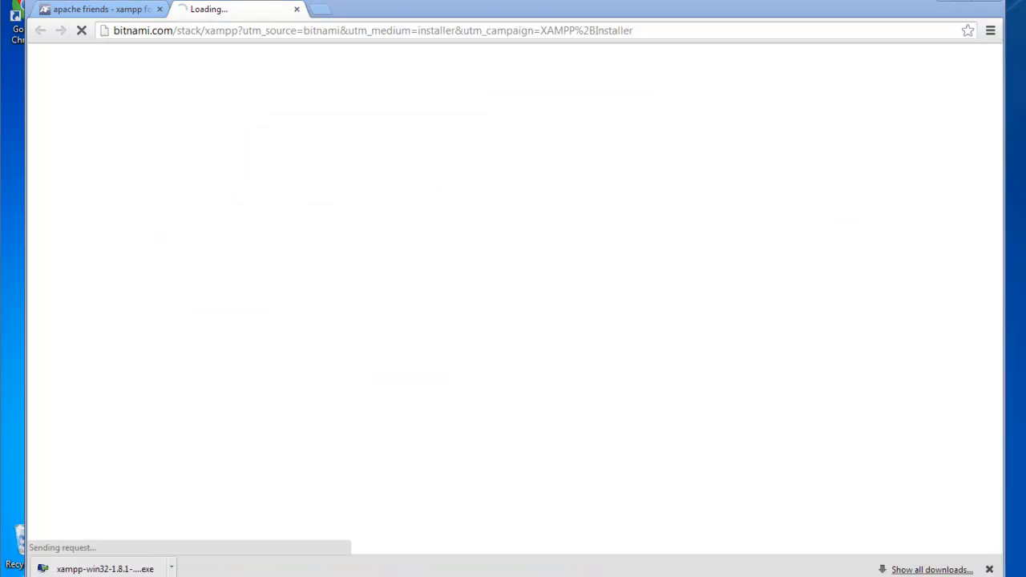
# Step: Close the BitNami web page, minimize the browser, and finish the XAMPP setup with the option to start the Control Panel enabled
pyautogui.click(297, 9)
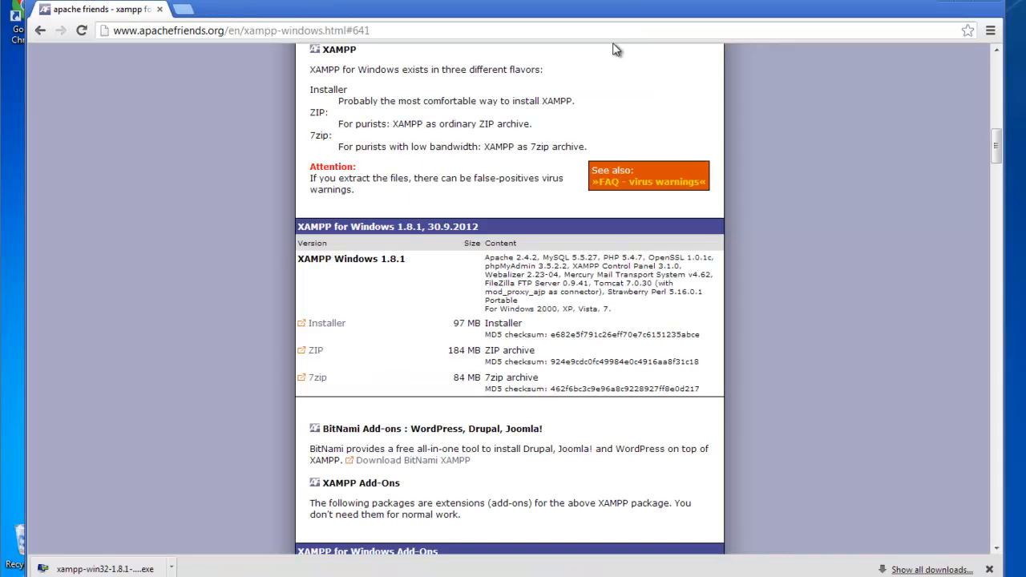
pyautogui.click(948, 3)
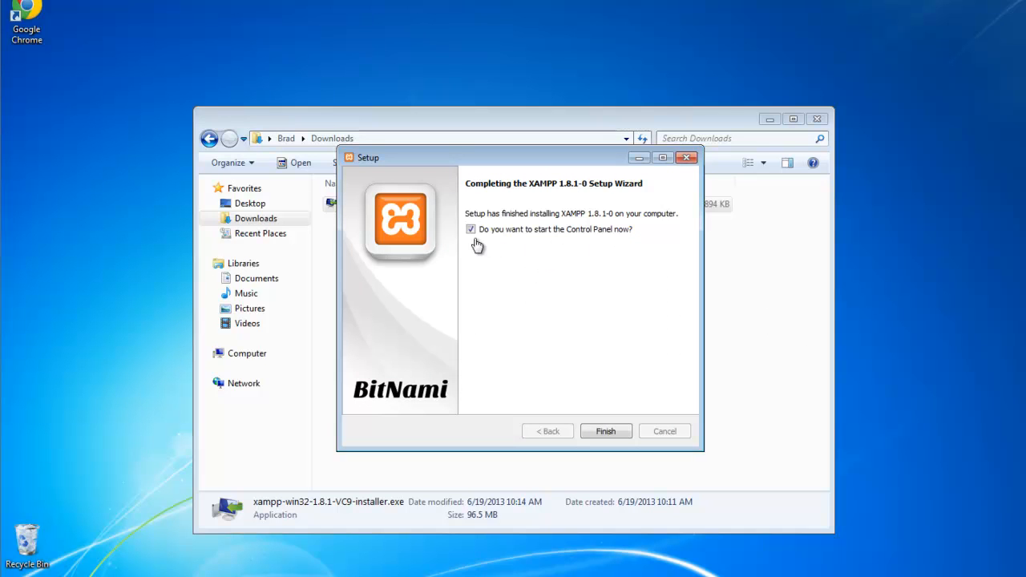
pyautogui.click(609, 437)
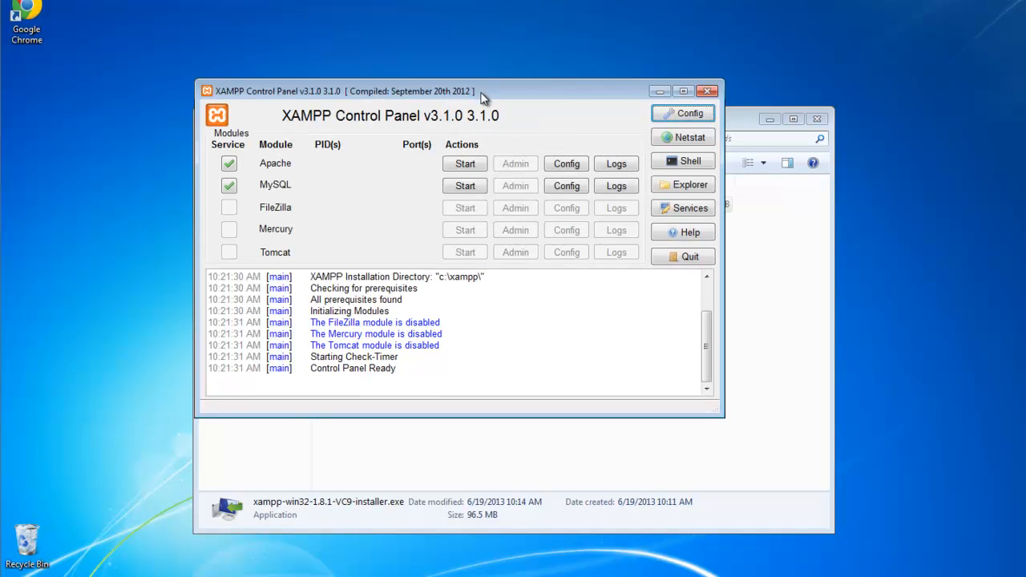
# Step: Move the XAMPP Control Panel clear of the screen's middle and start the Apache and MySQL modules
pyautogui.moveTo(481, 96); pyautogui.dragTo(536, 40)
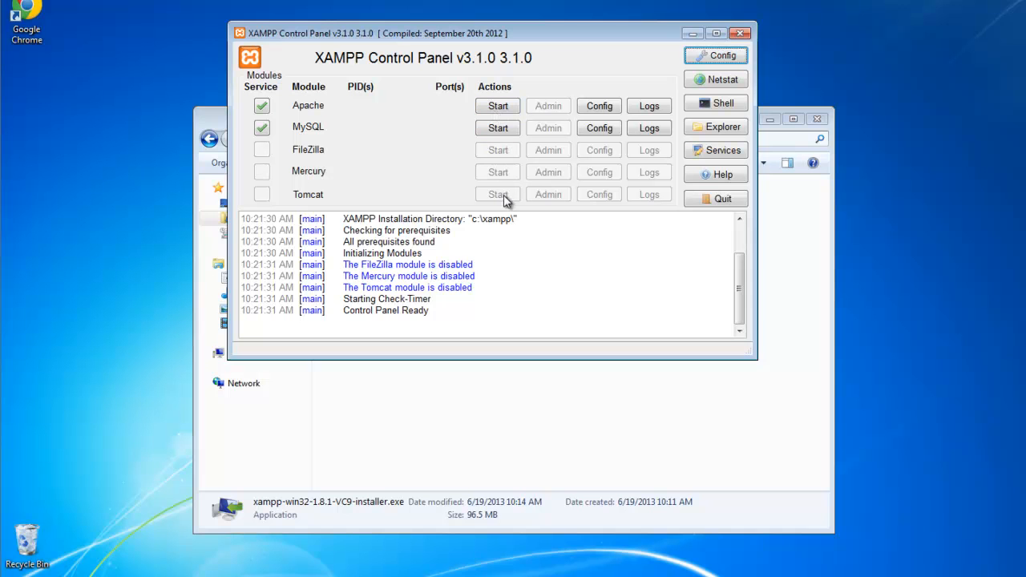
pyautogui.click(491, 107)
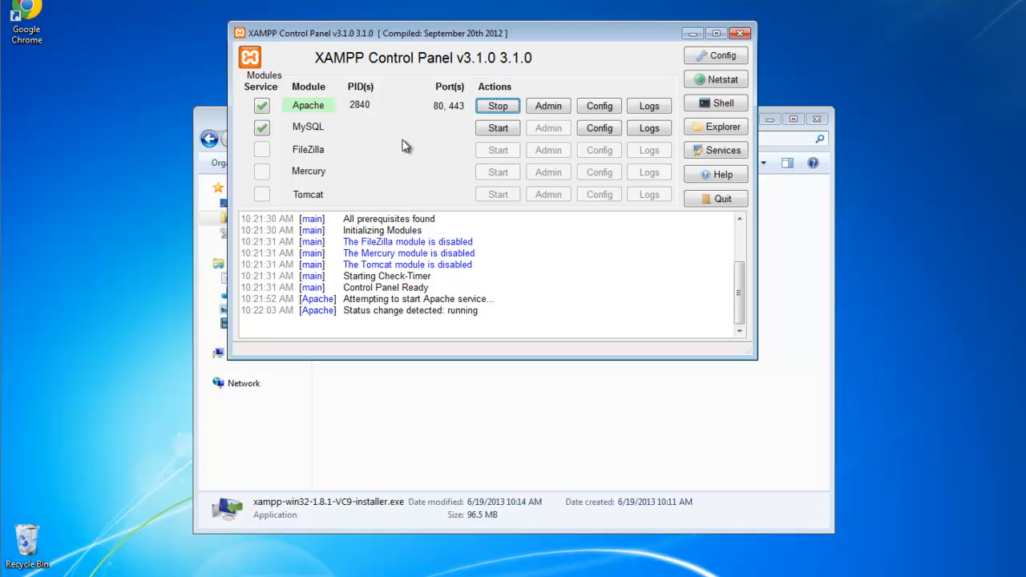
pyautogui.click(498, 129)
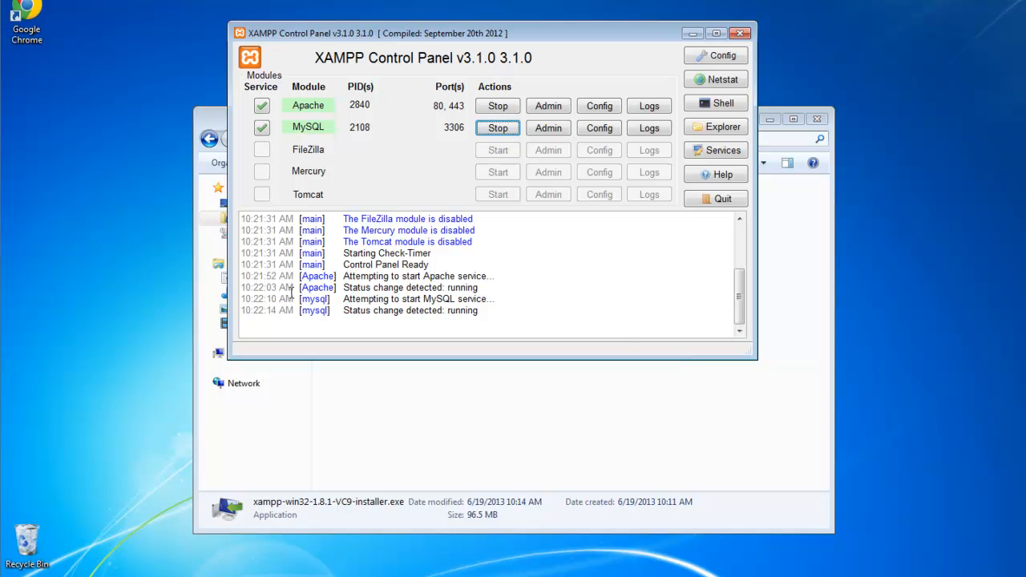
# Step: Open the C:\xampp\htdocs folder in a new Explorer window and move that window aside to view its files
pyautogui.click(125, 185)
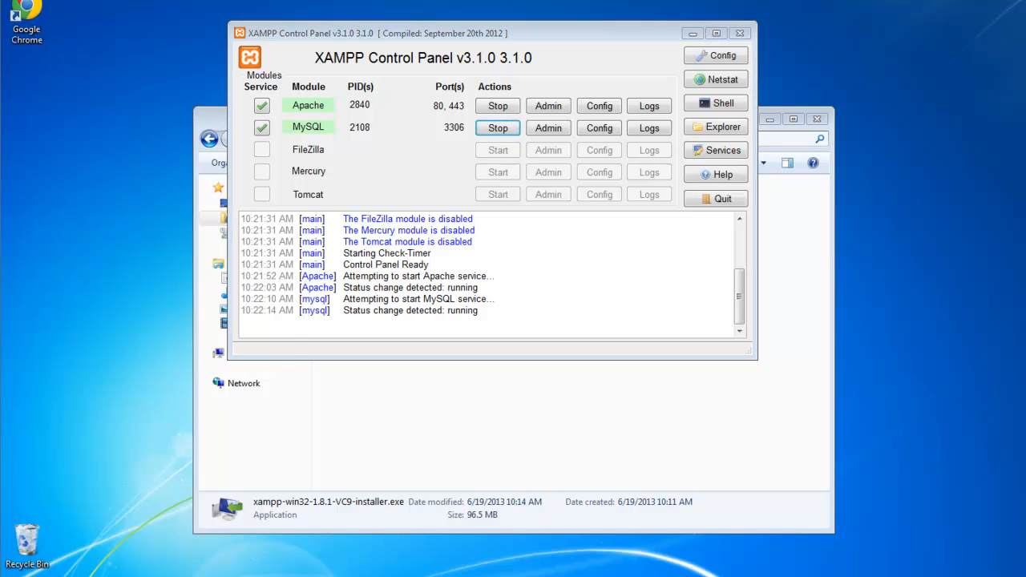
pyautogui.press('super')
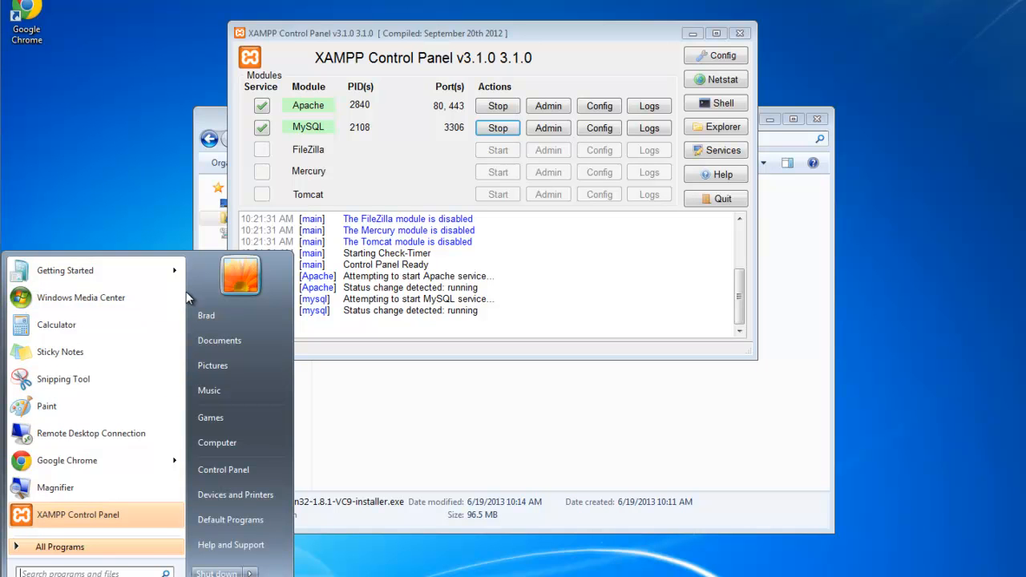
pyautogui.click(223, 443)
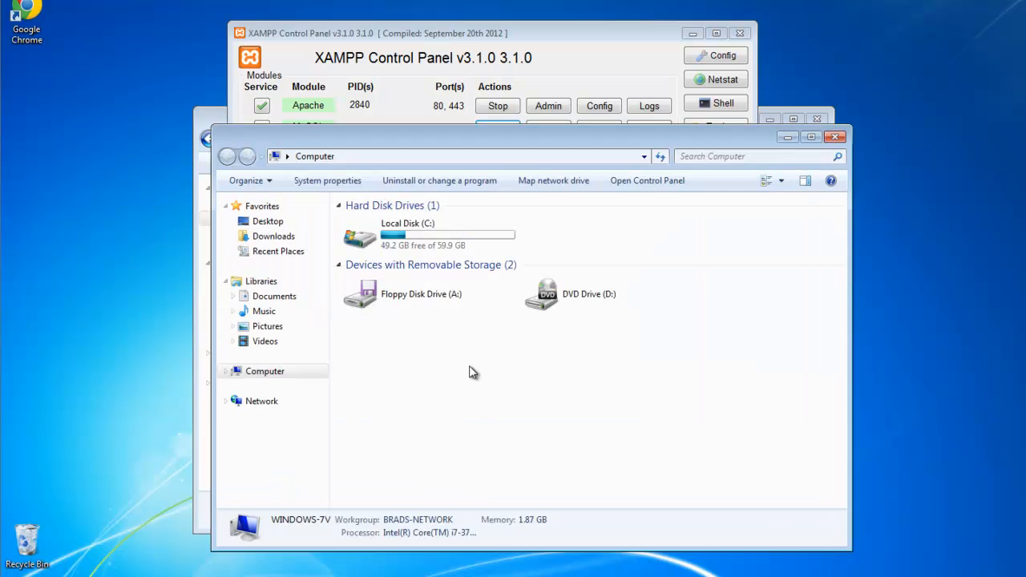
pyautogui.doubleClick(449, 234)
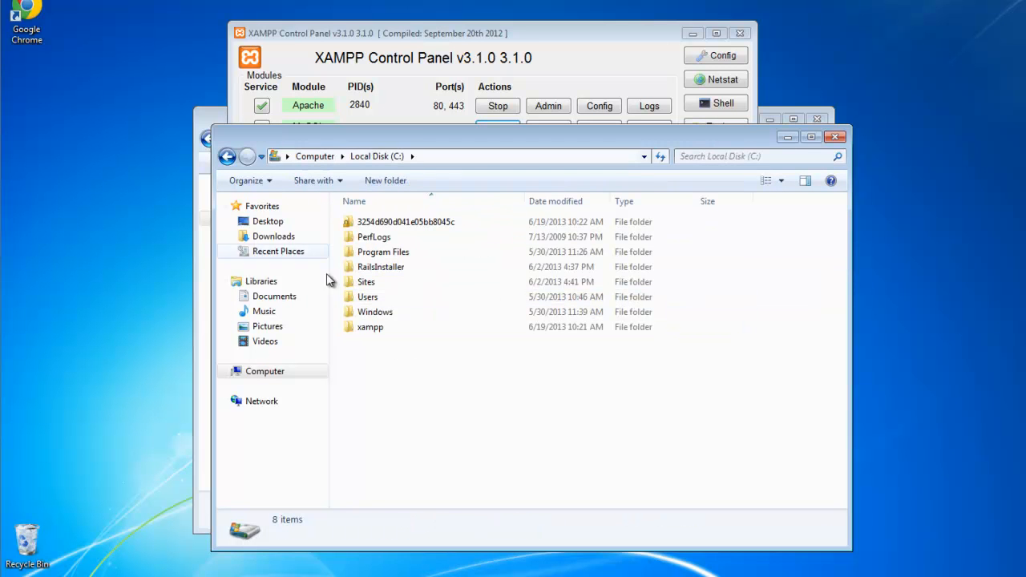
pyautogui.doubleClick(385, 328)
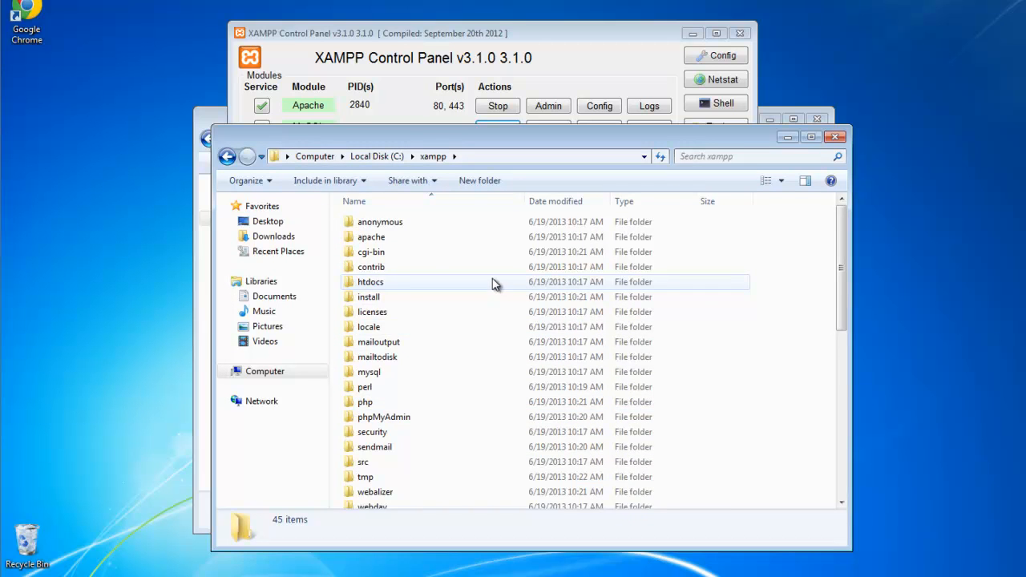
pyautogui.scroll(-3, 494, 283)
pyautogui.scroll(3, 492, 282)
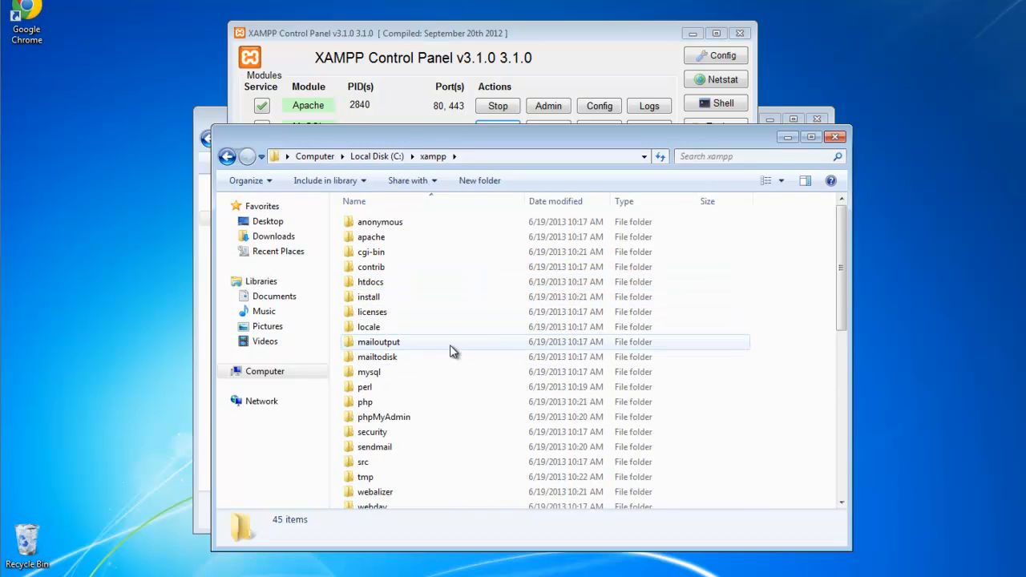
pyautogui.click(411, 291)
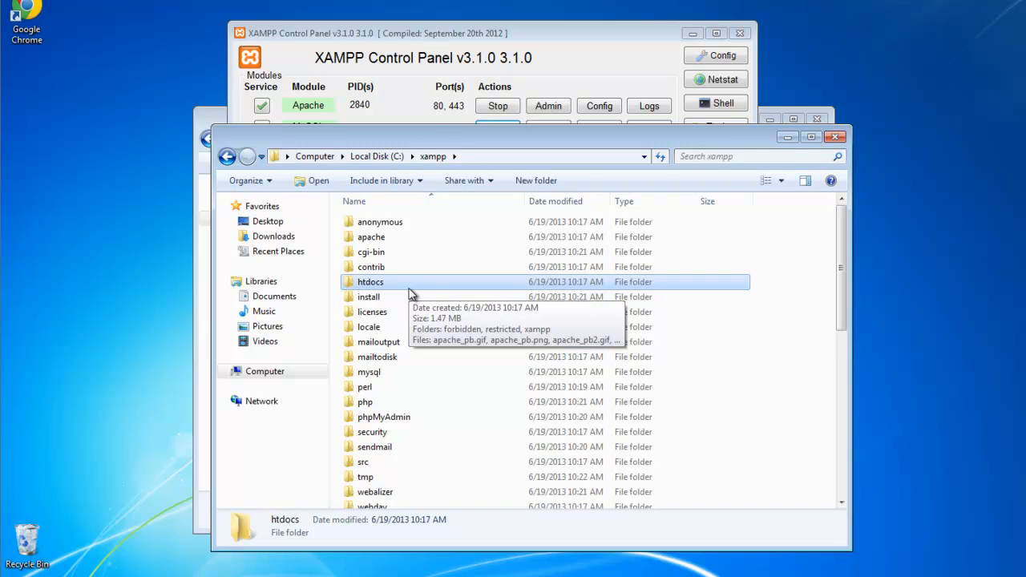
pyautogui.doubleClick(397, 289)
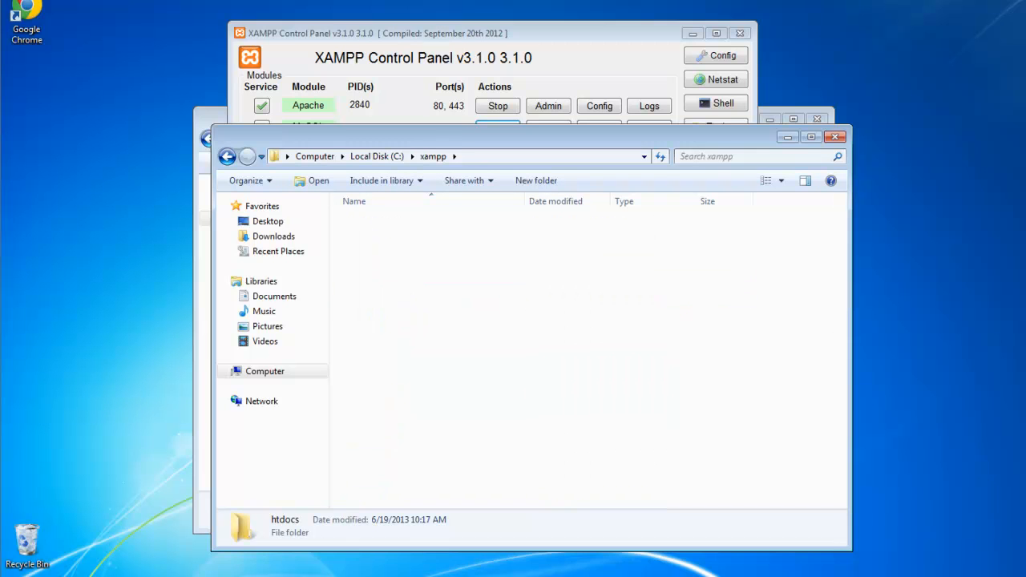
pyautogui.moveTo(478, 134); pyautogui.dragTo(569, 70)
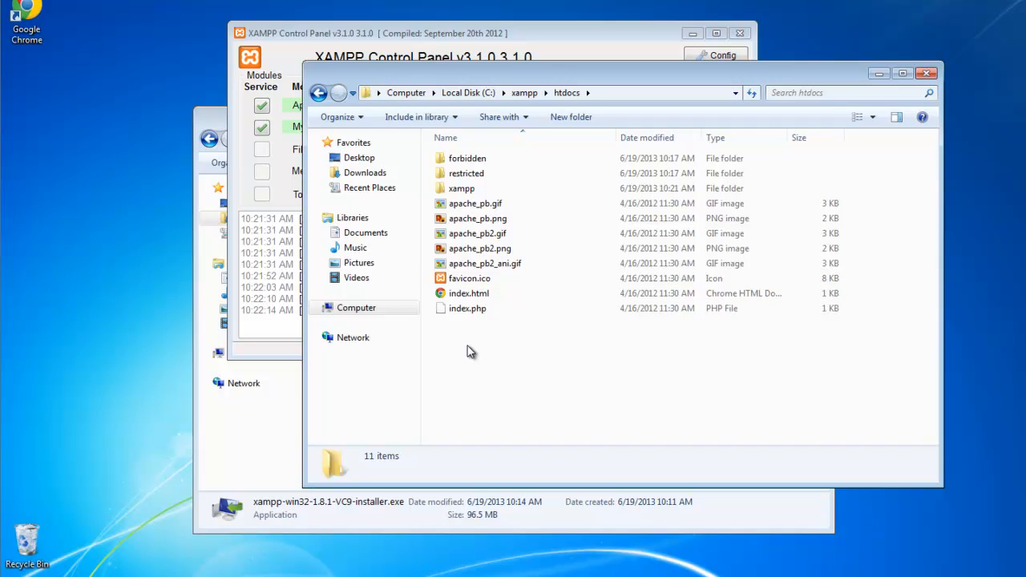
# Step: Open Google Chrome, load localhost, and choose English on the XAMPP splash page
pyautogui.doubleClick(26, 12)
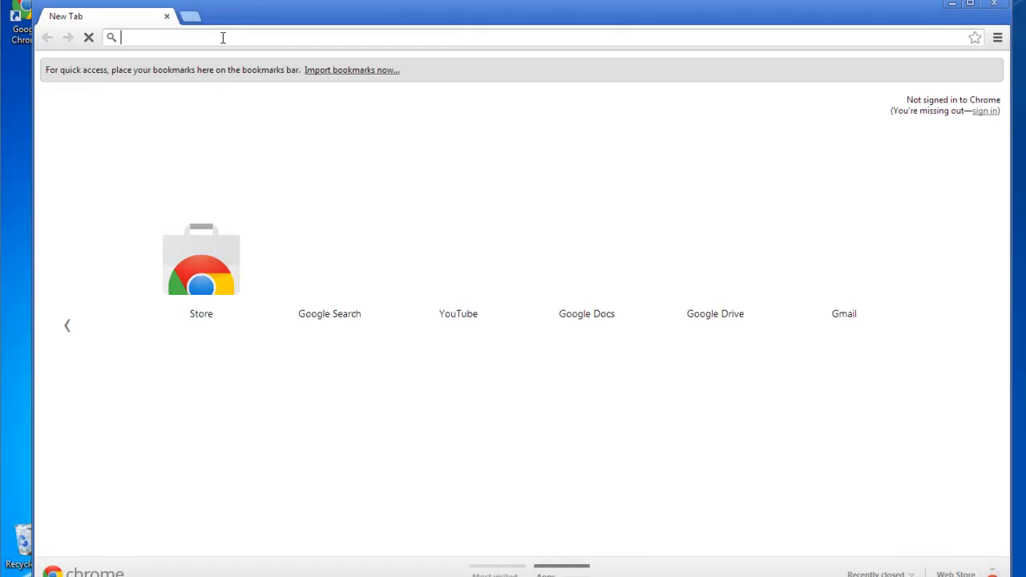
pyautogui.write('localhost')
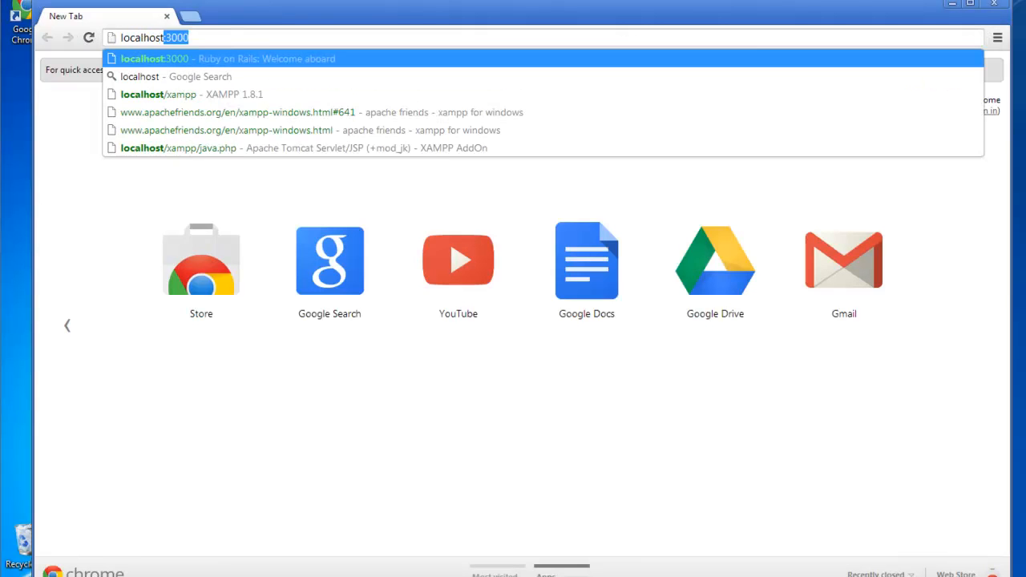
pyautogui.press('Delete')
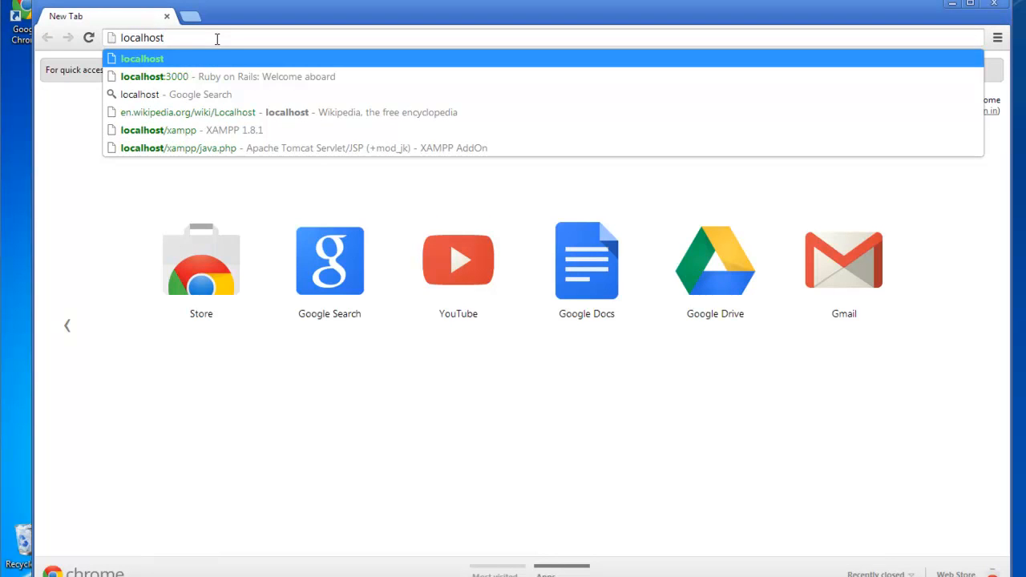
pyautogui.press('Return')
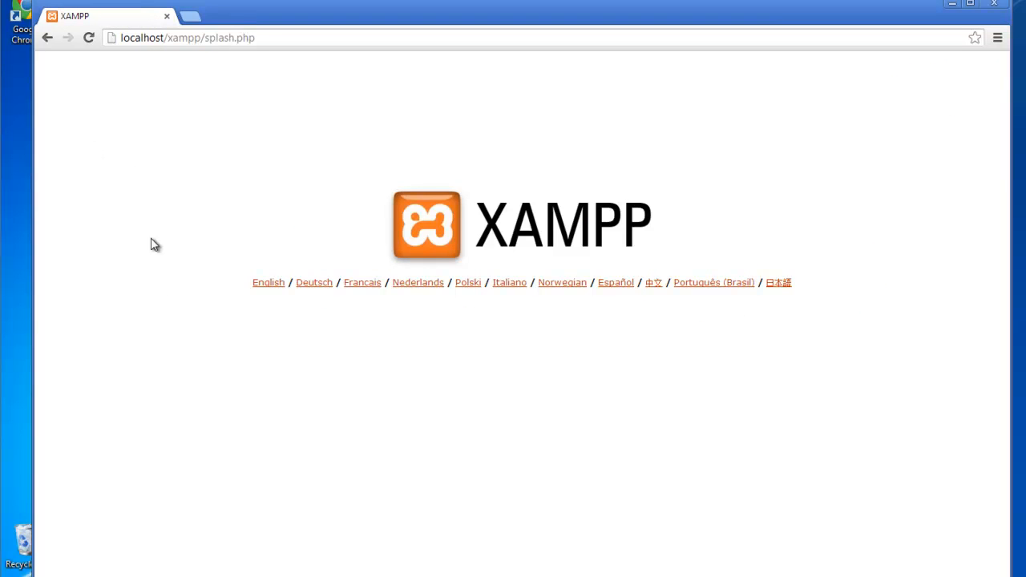
pyautogui.click(267, 286)
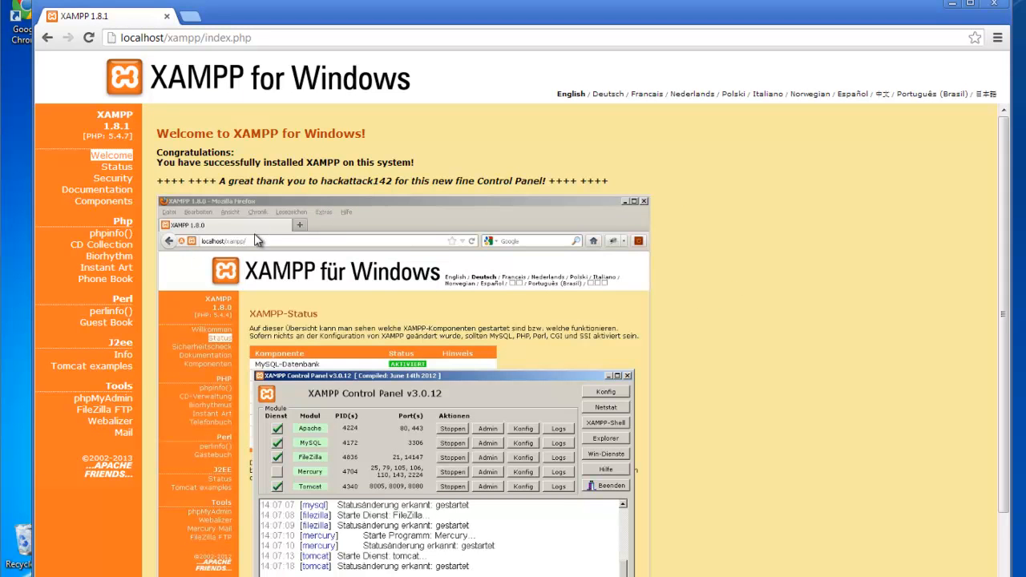
# Step: View the phpinfo() page and look through the PHP version and configuration tables
pyautogui.click(118, 236)
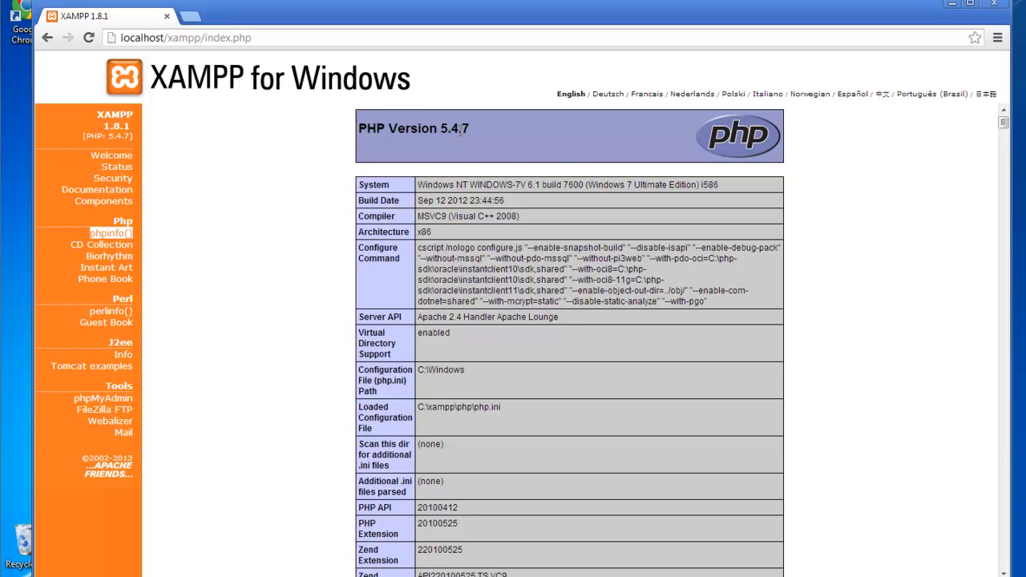
pyautogui.scroll(-5, 355, 240)
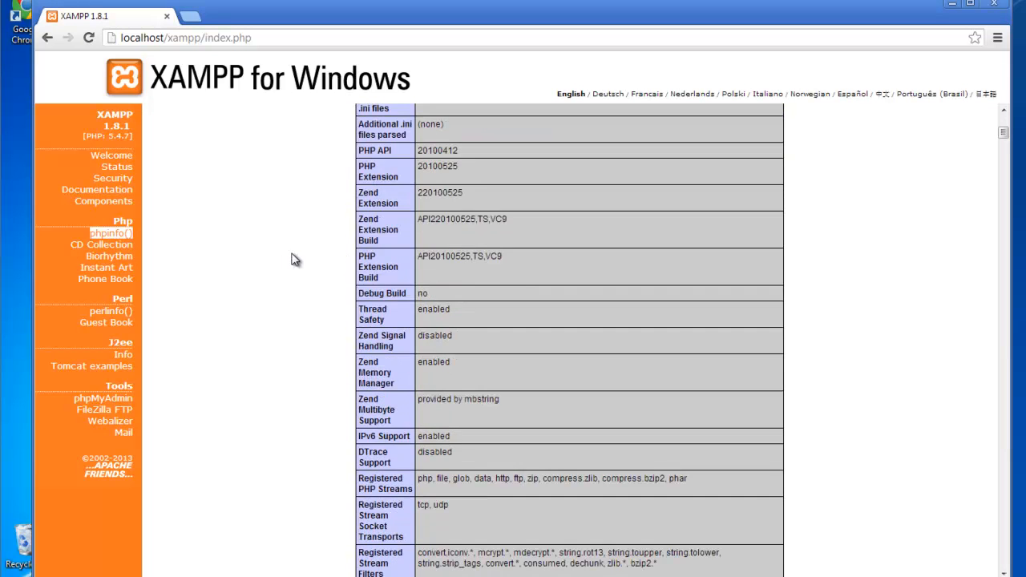
pyautogui.scroll(-15, 296, 265)
pyautogui.moveTo(1002, 157); pyautogui.dragTo(1004, 131)
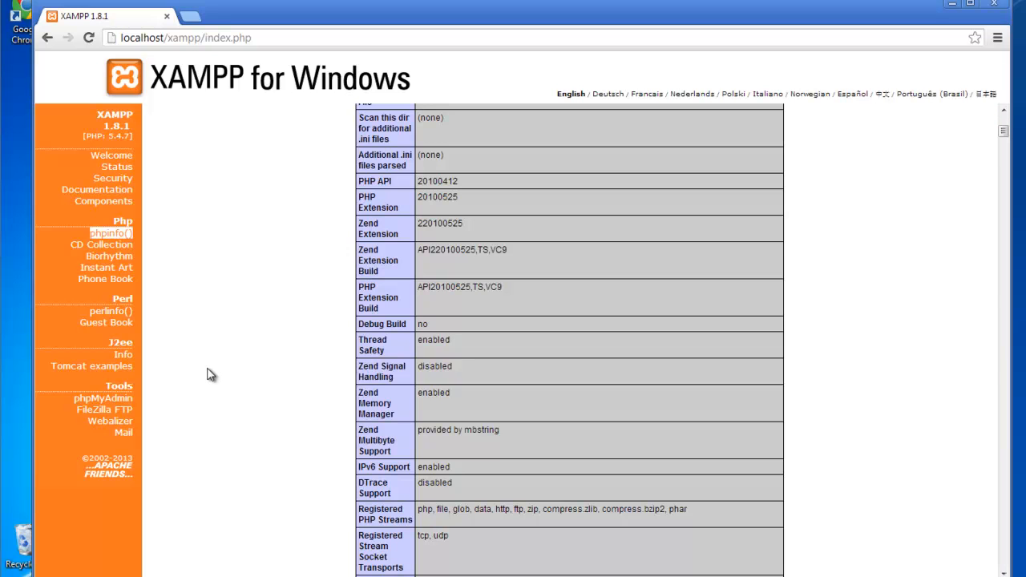
# Step: Look at the phpMyAdmin home page from the XAMPP Tools links and return to the XAMPP page
pyautogui.click(108, 400)
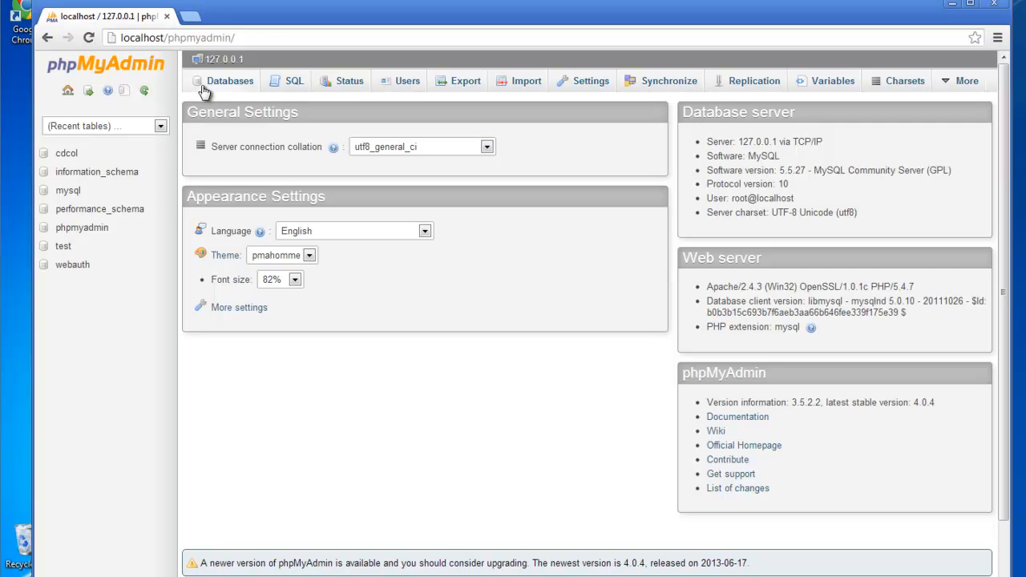
pyautogui.click(47, 40)
pyautogui.scroll(-1, 193, 219)
pyautogui.scroll(-1, 193, 219)
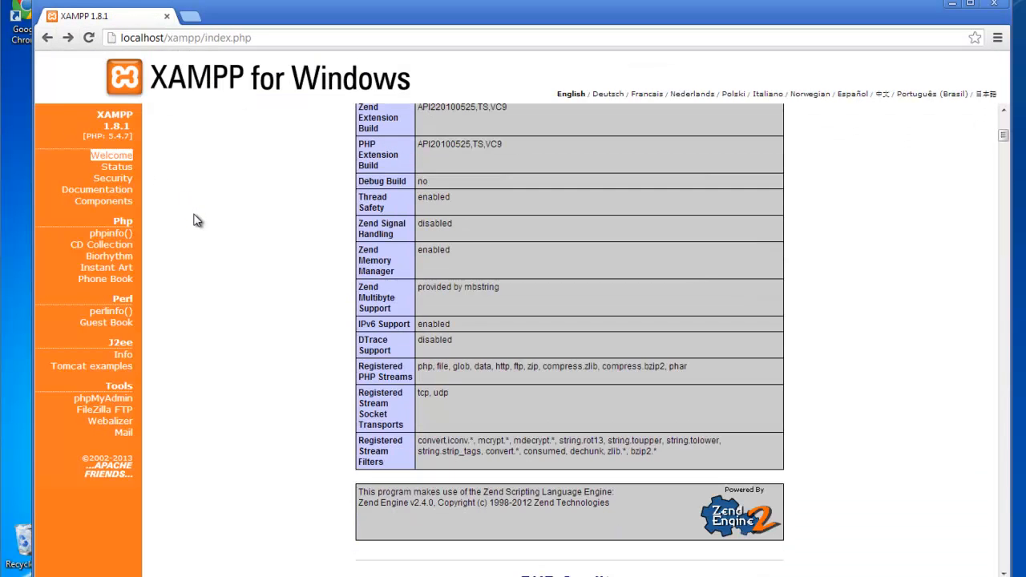
# Step: Open the XAMPP Security page and review the status list, including the entry on the MySQL root password
pyautogui.click(113, 179)
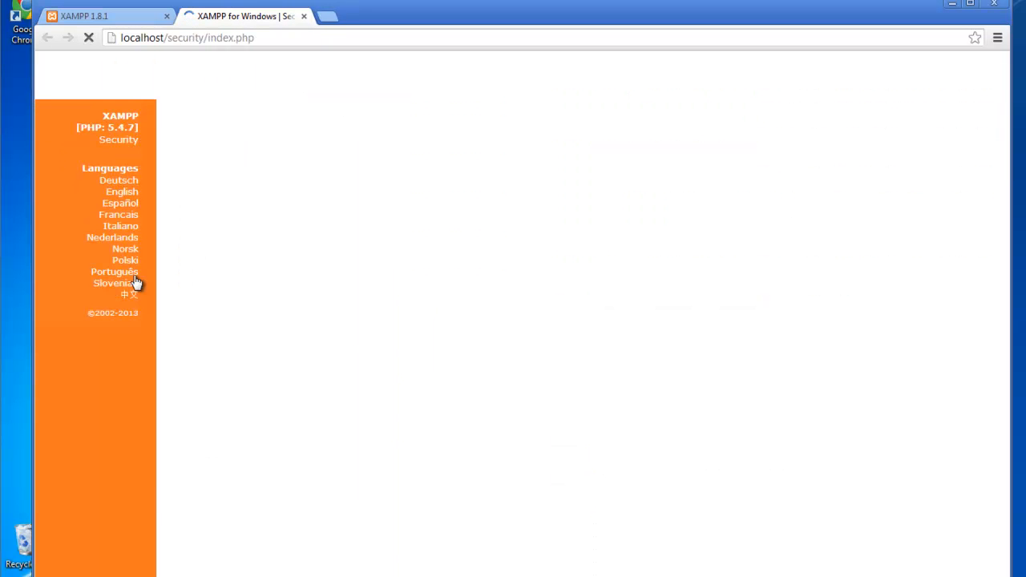
pyautogui.scroll(-1, 474, 188)
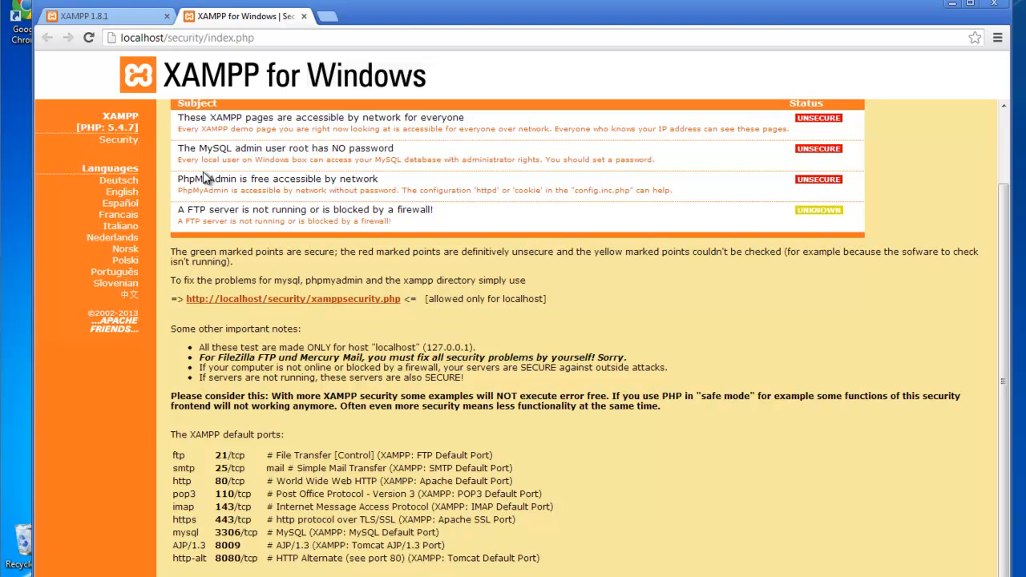
pyautogui.moveTo(178, 150); pyautogui.dragTo(424, 149)
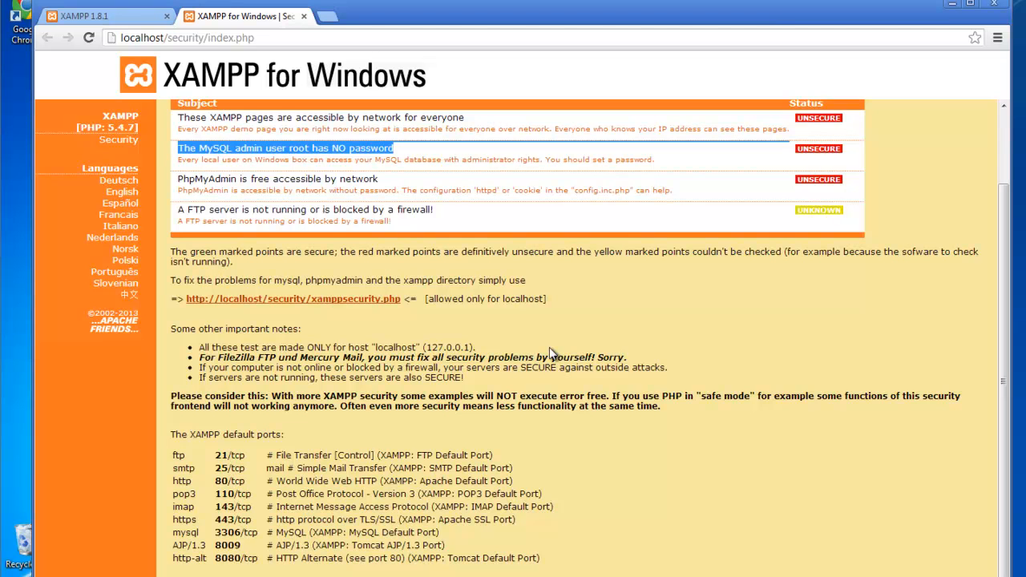
pyautogui.click(549, 356)
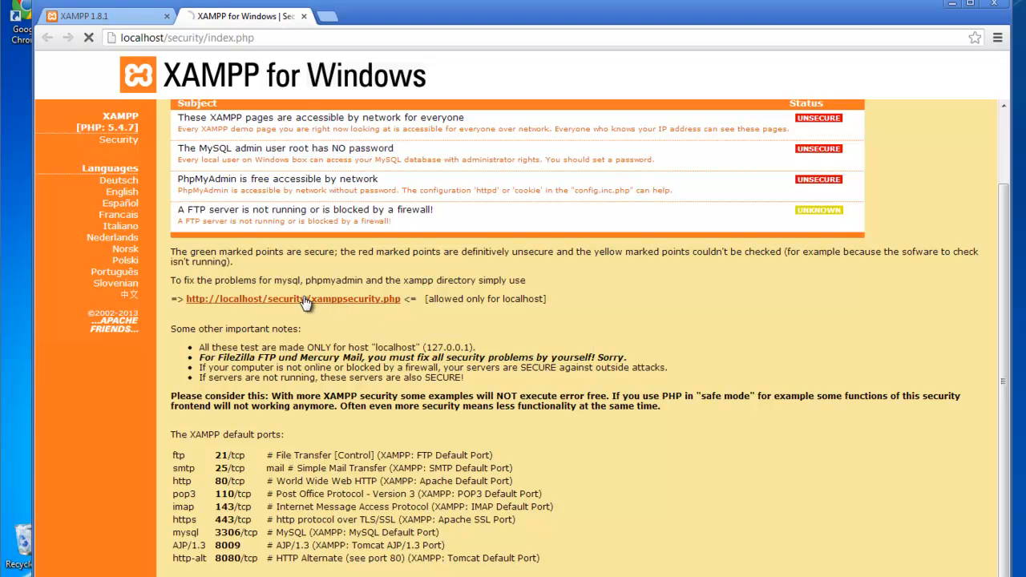
# Step: Open the xamppsecurity.php console and set a new MySQL root password, repeating it and keeping cookie authentication
pyautogui.click(309, 299)
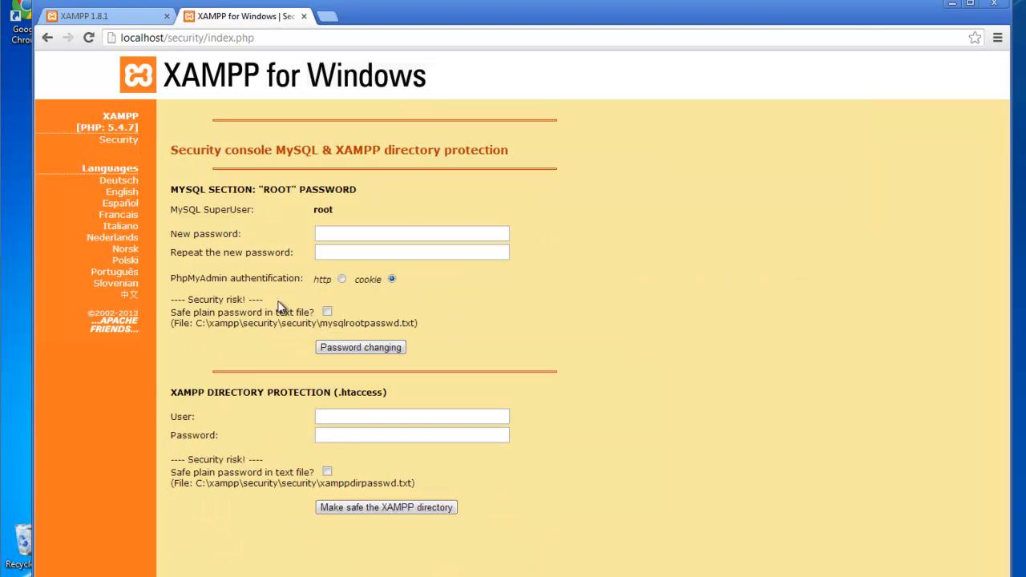
pyautogui.click(353, 236)
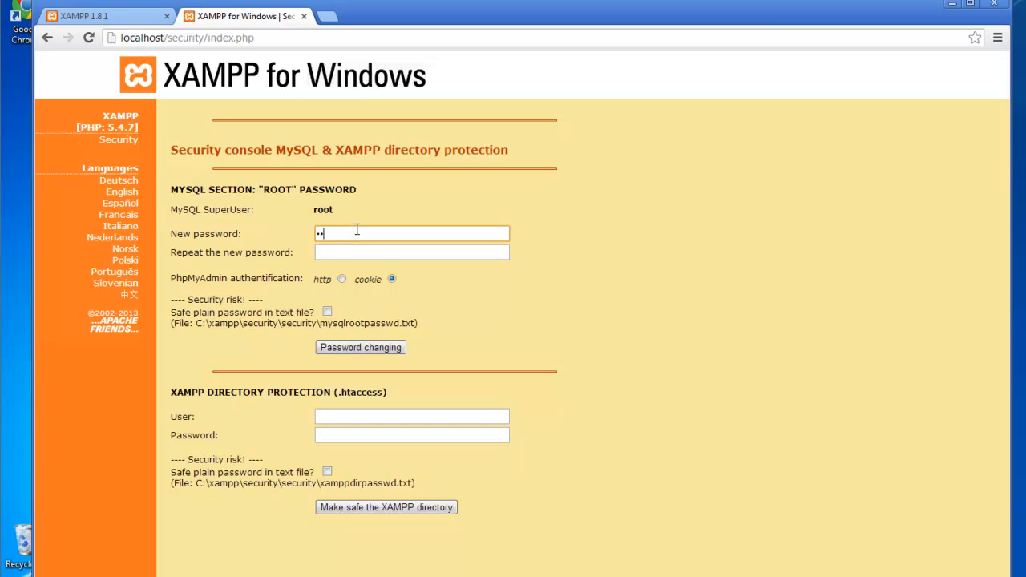
pyautogui.click(357, 248)
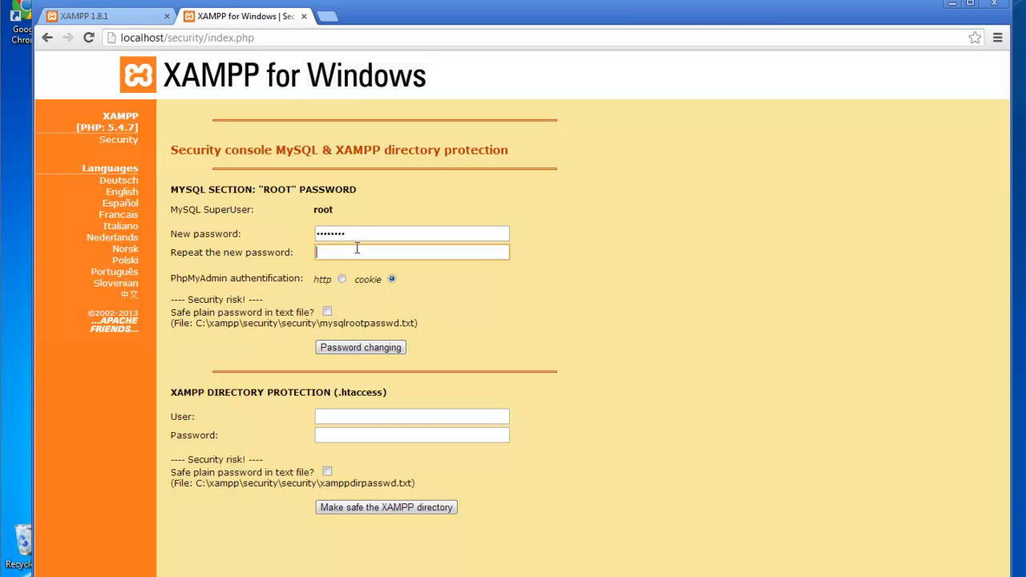
pyautogui.write('••••••••')
pyautogui.click(327, 347)
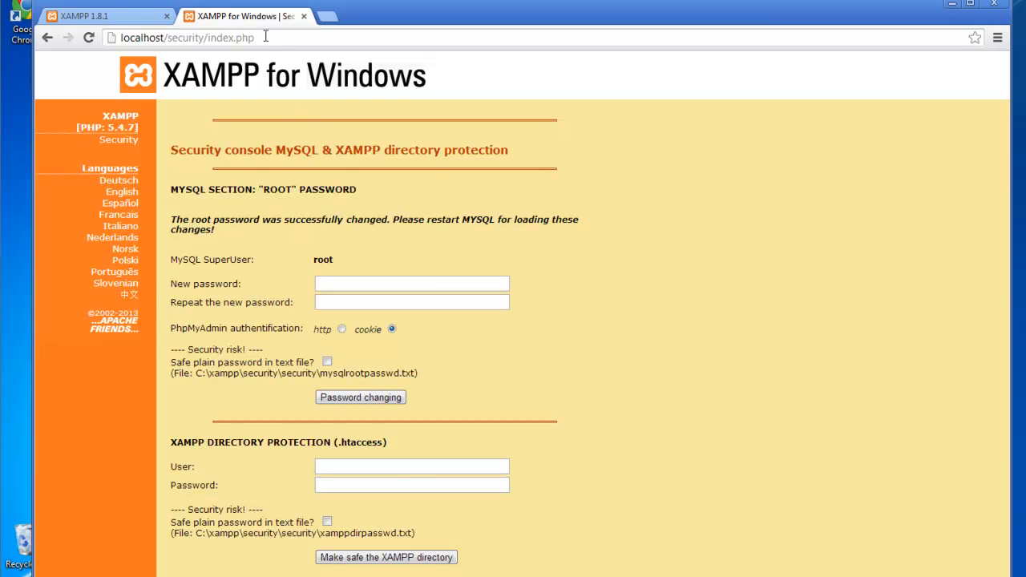
# Step: Replace the security page address with localhost/phpmyadmin to load the phpMyAdmin login page
pyautogui.moveTo(273, 37); pyautogui.dragTo(181, 40)
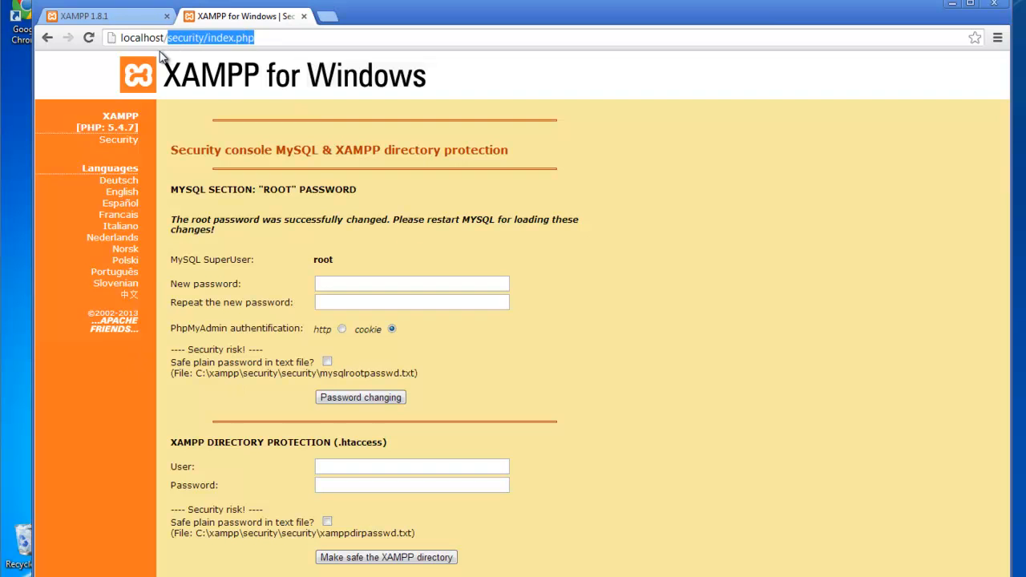
pyautogui.write('php')
pyautogui.press('Down')
pyautogui.press('Return')
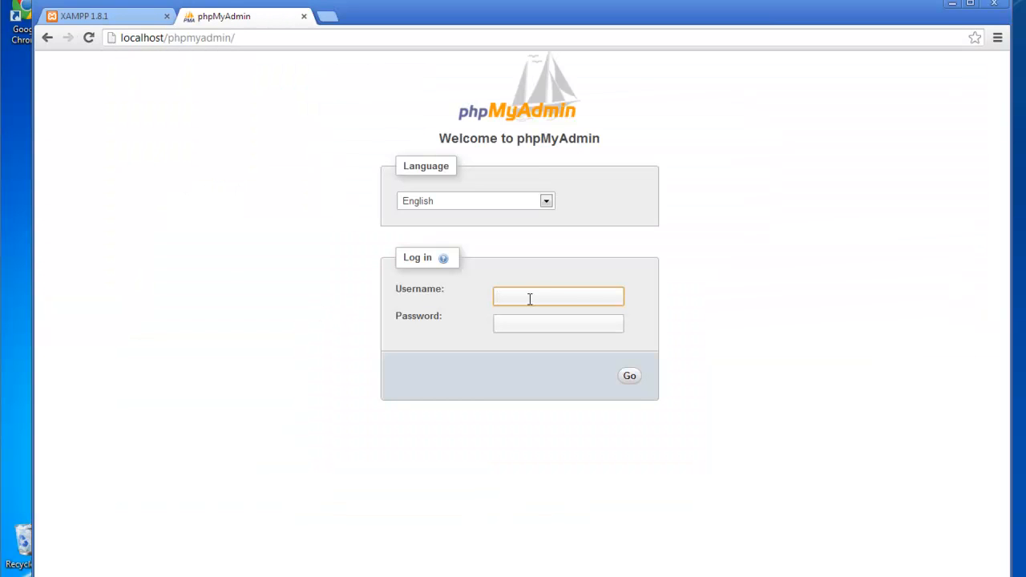
# Step: Log in to phpMyAdmin as root with the new account password and switch back to the XAMPP 1.8.1 page
pyautogui.press('Tab')
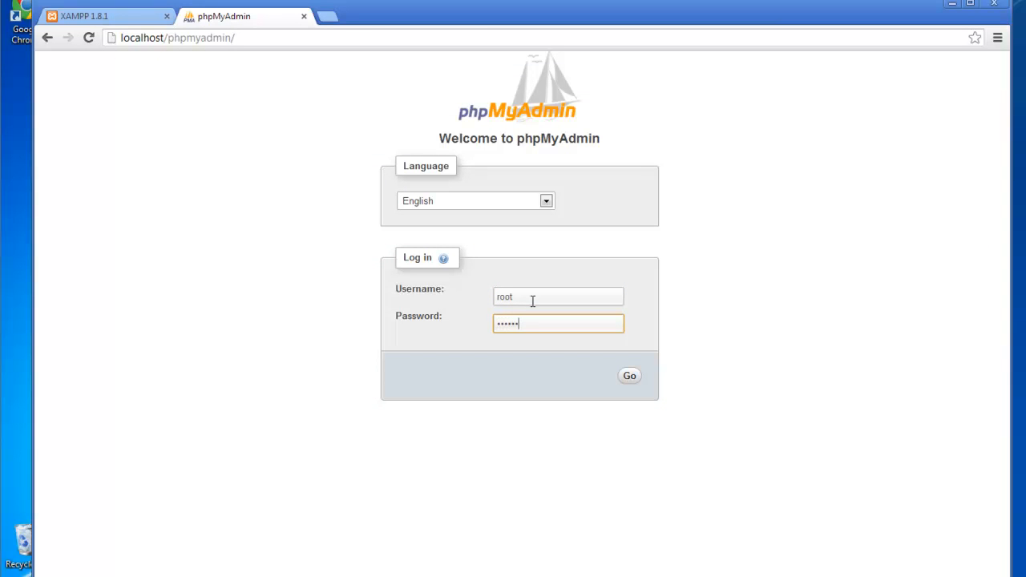
pyautogui.press('Return')
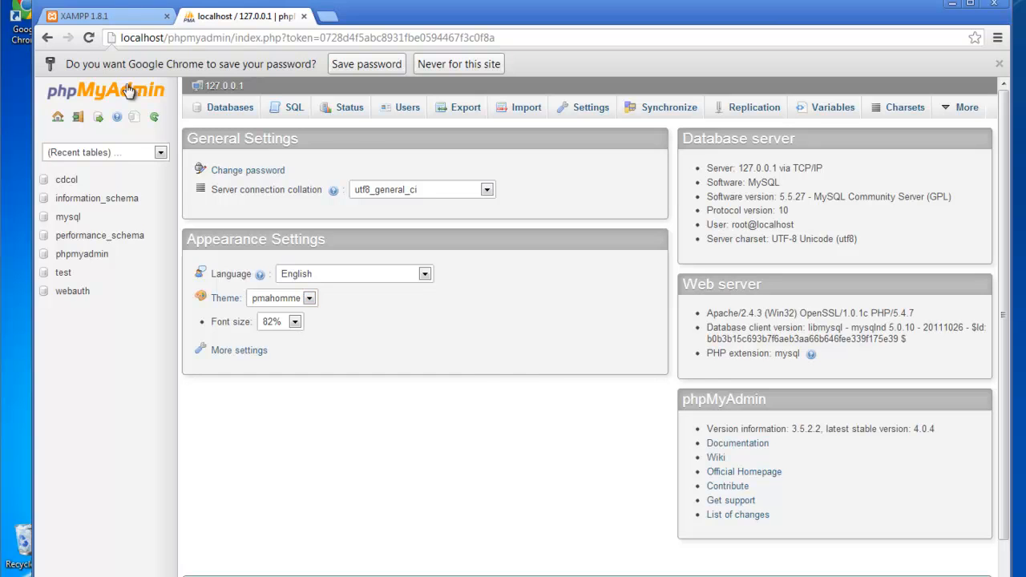
pyautogui.click(118, 16)
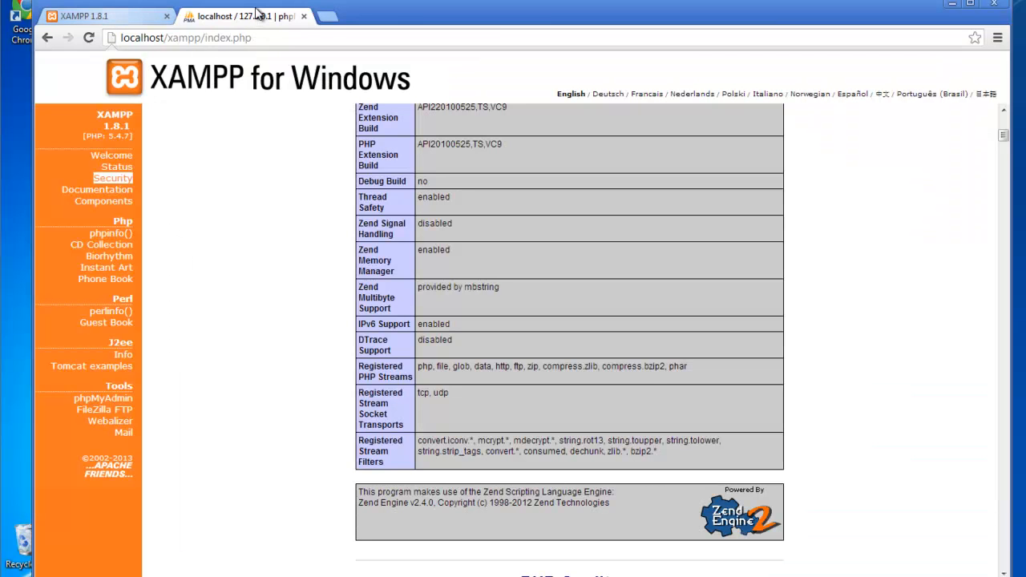